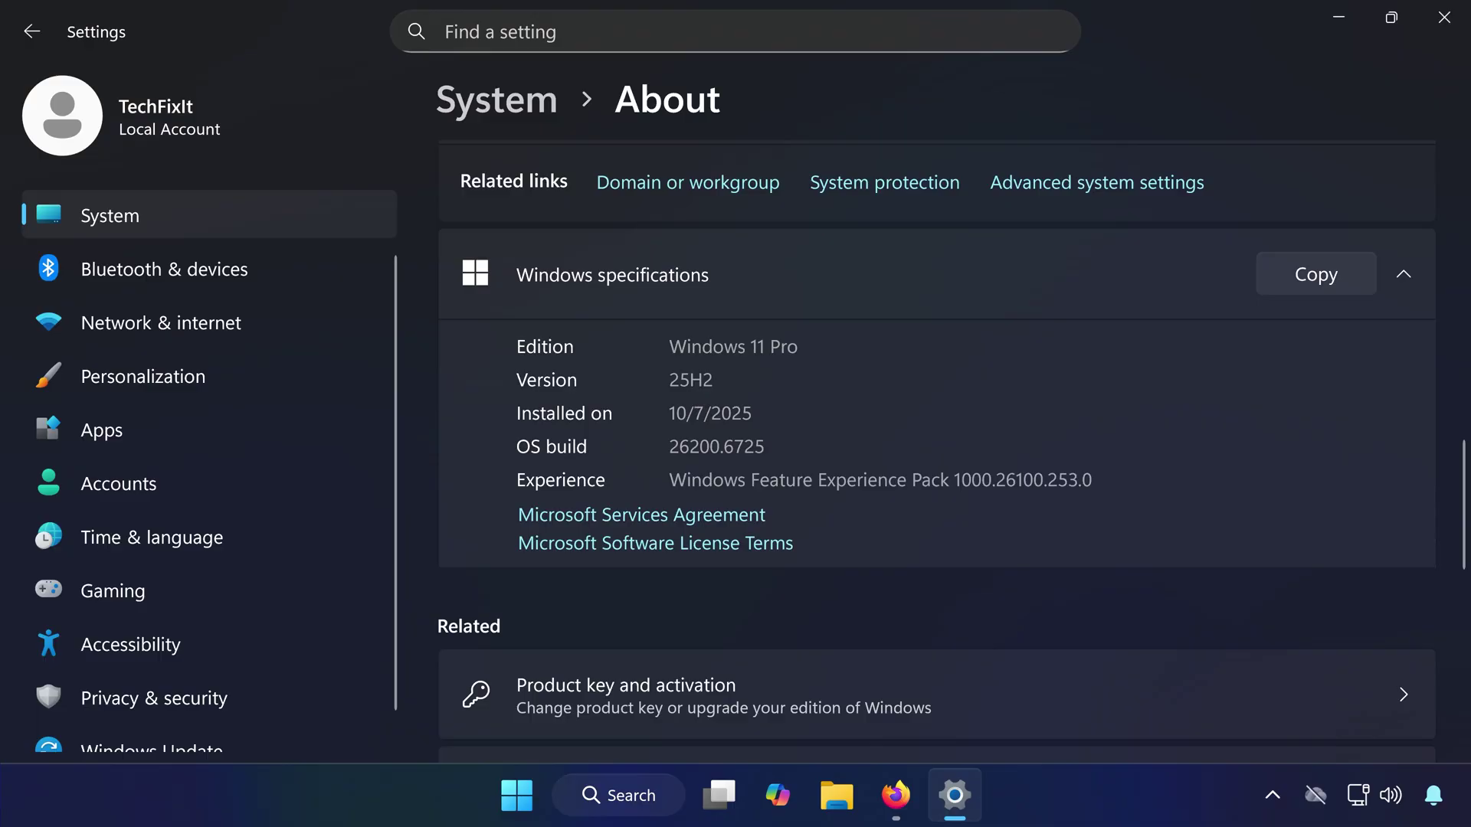
Step: Run a check on Settings' Windows Update page, then close Settings and return to Firefox
left_click(1426, 34)
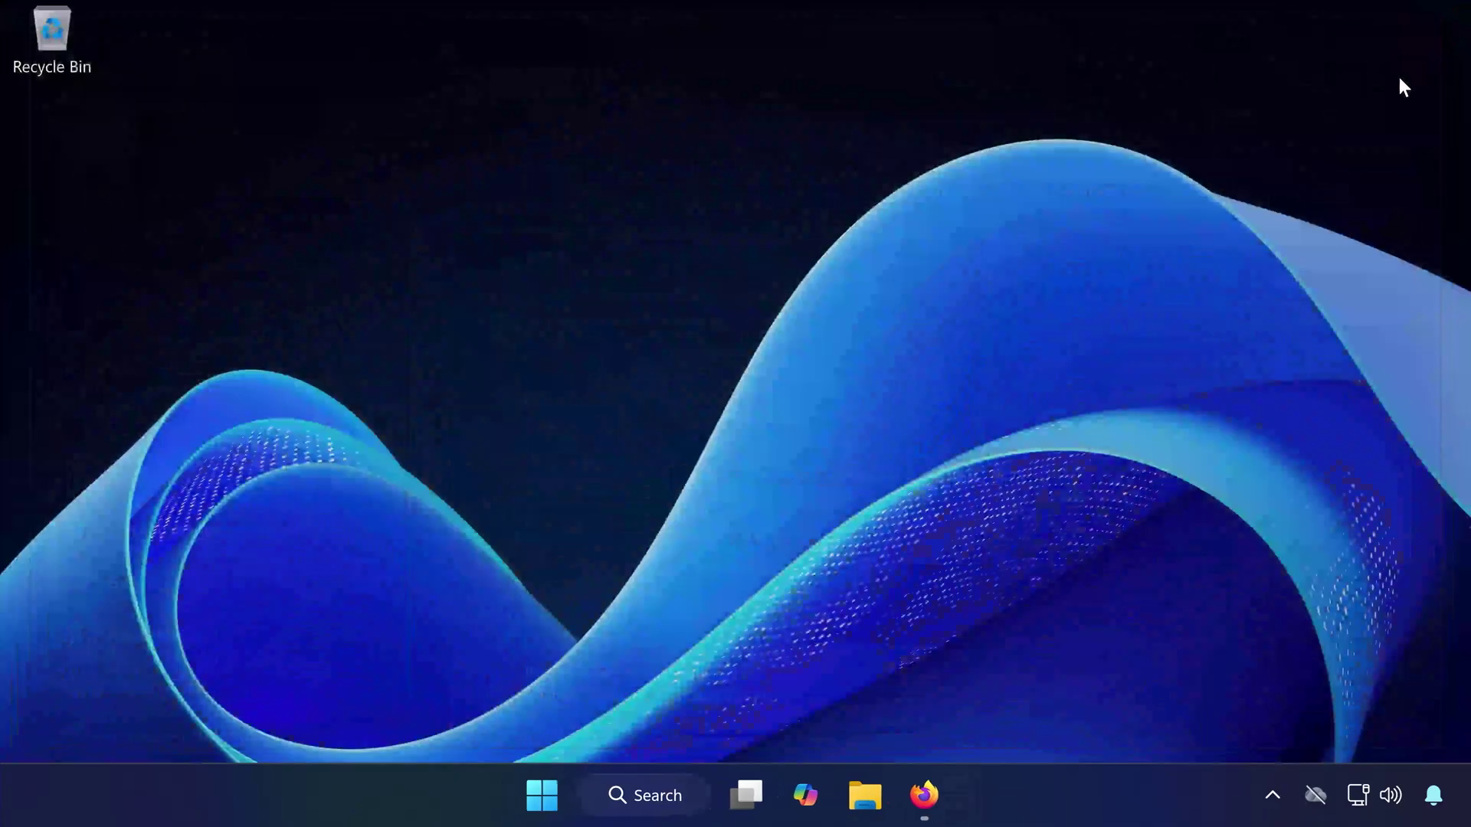
left_click(542, 793)
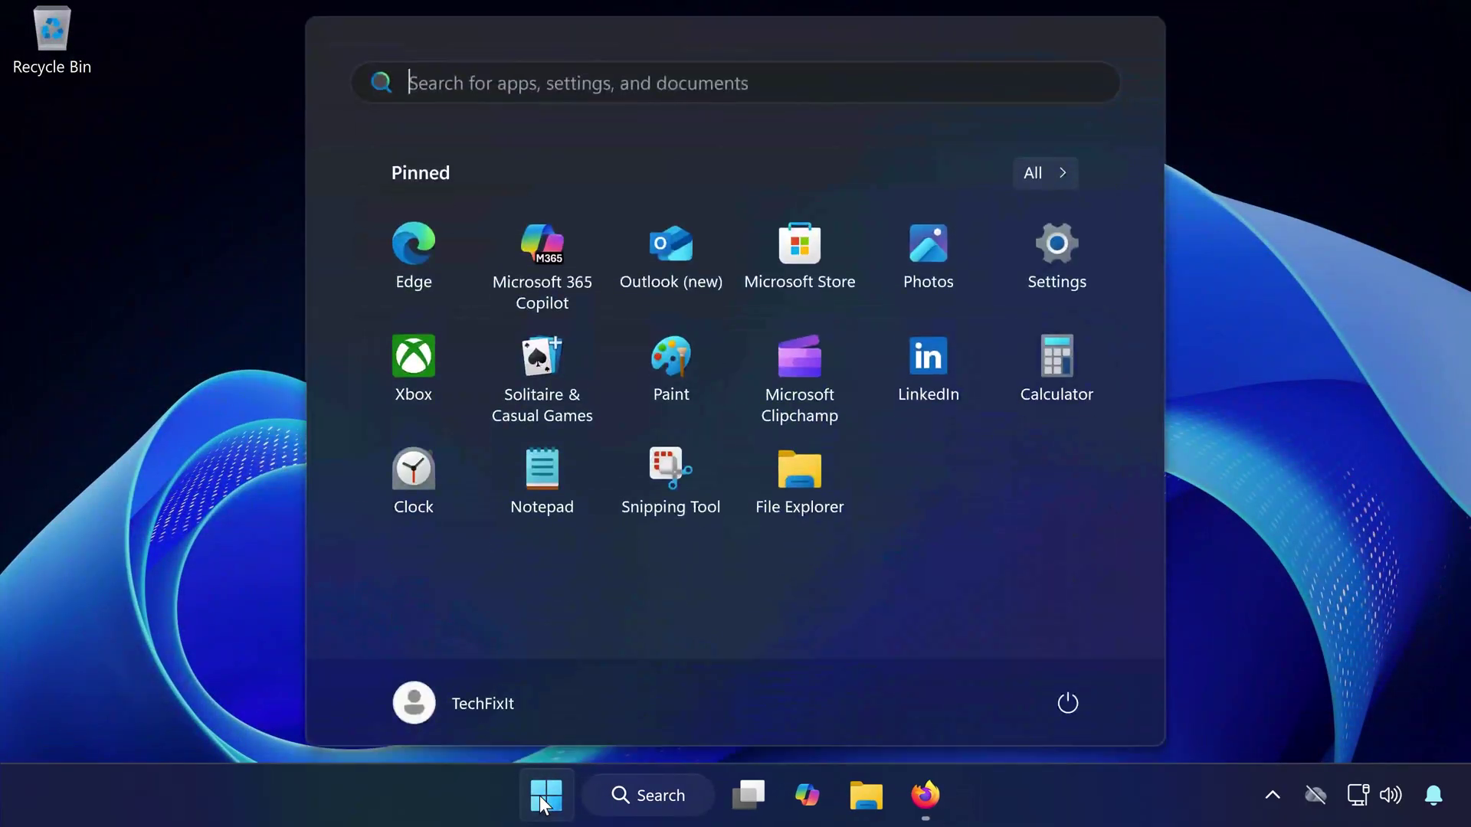
left_click(1055, 260)
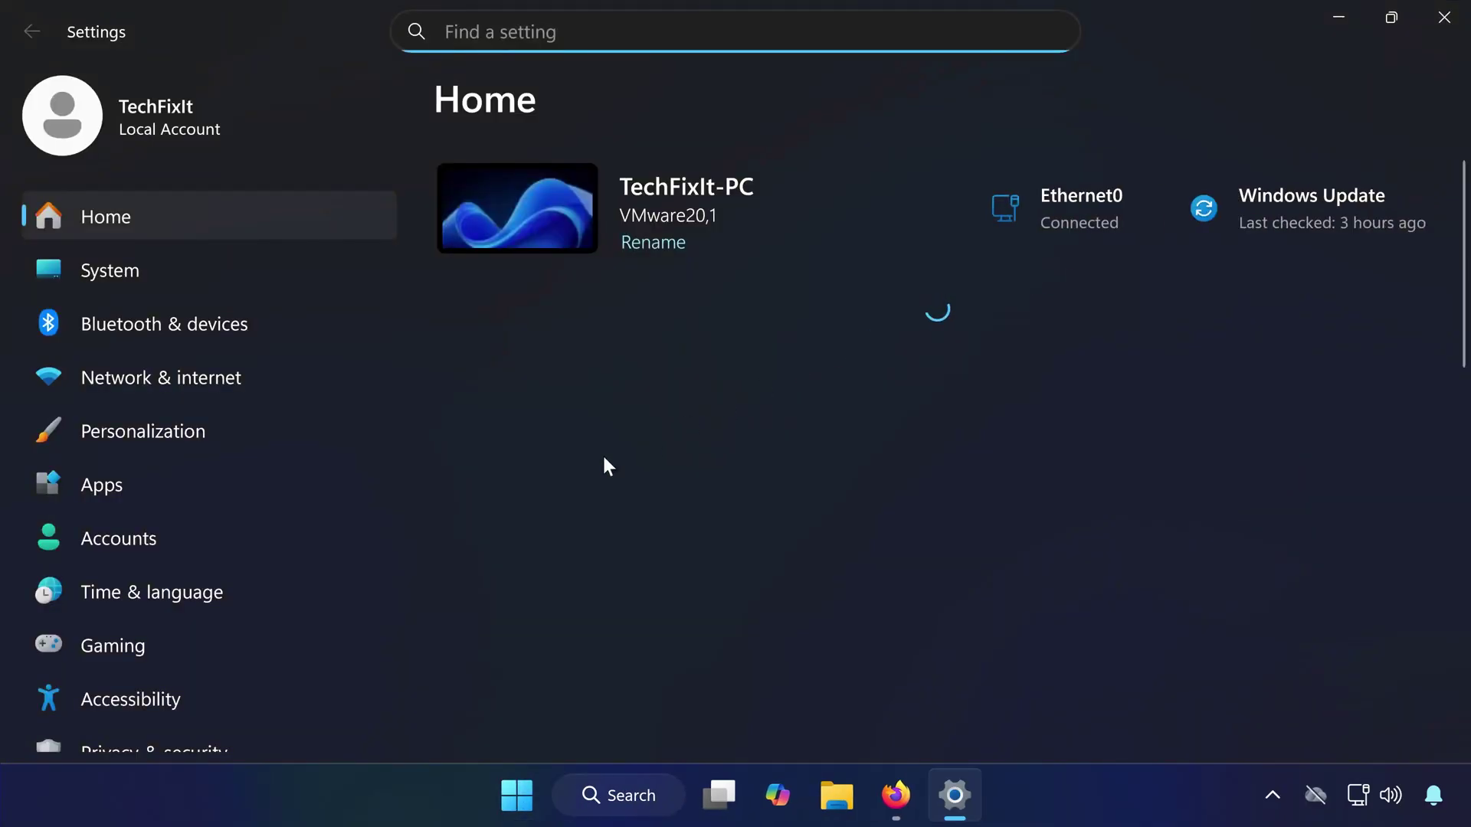
scroll(284, 604, "down", 2)
left_click(142, 724)
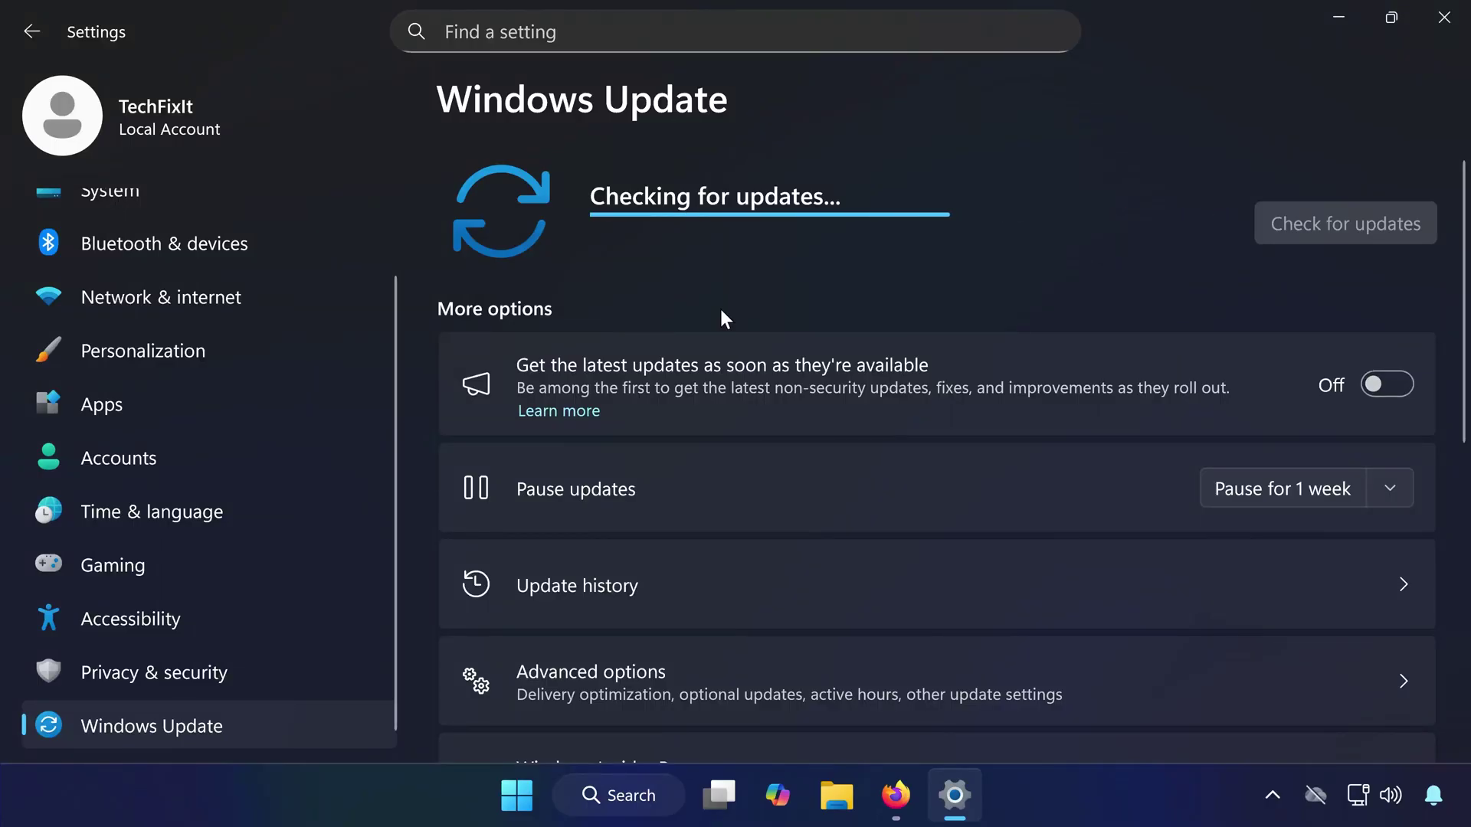
left_click(1456, 35)
right_click(797, 87)
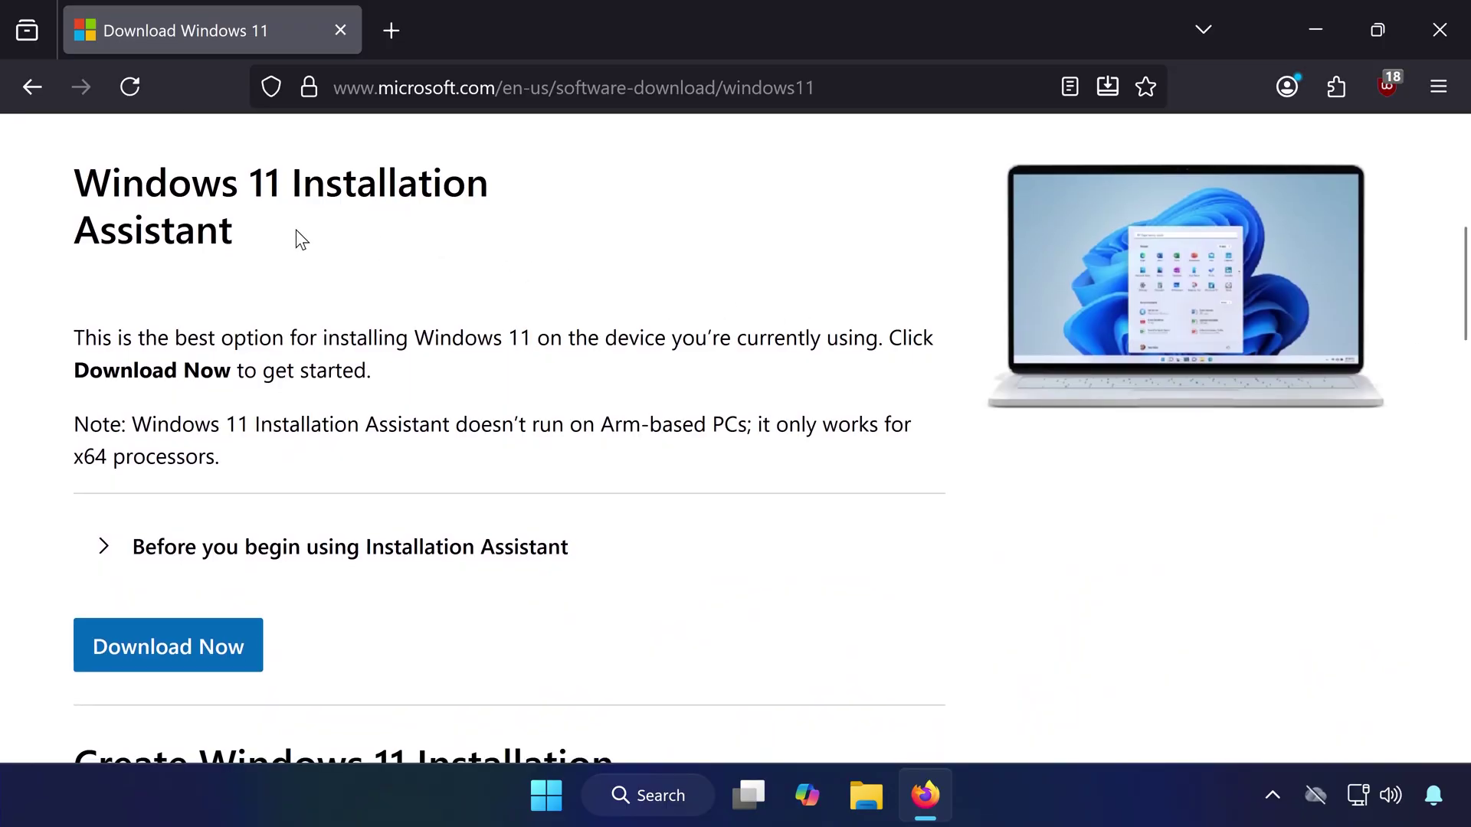
Step: Download the Windows 11 Installation Assistant from Microsoft's Download Windows 11 page
left_click(173, 651)
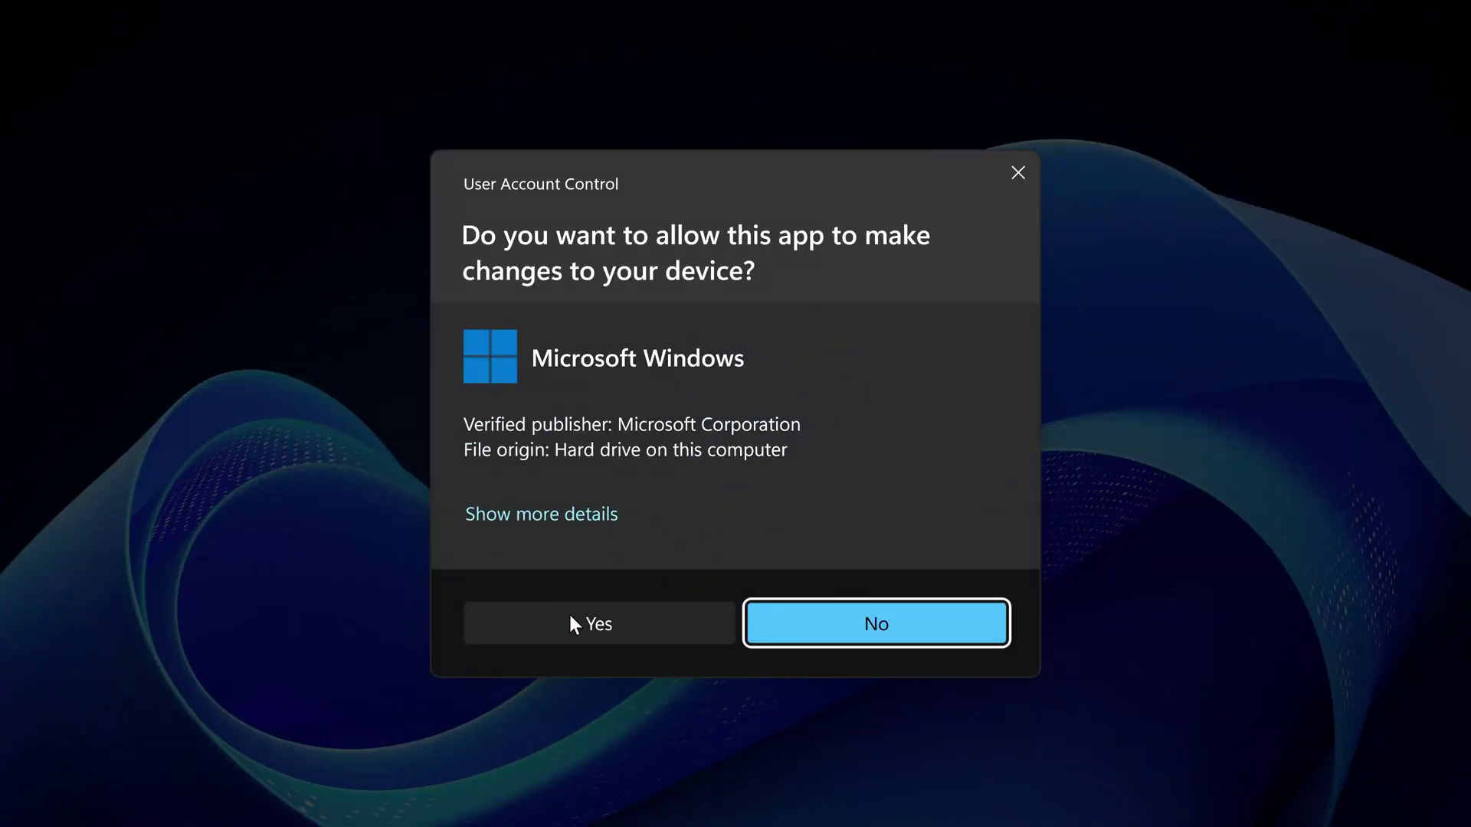
Step: Allow the Installation Assistant at the UAC prompt, then close it once it reports Windows 11 is current
left_click(572, 616)
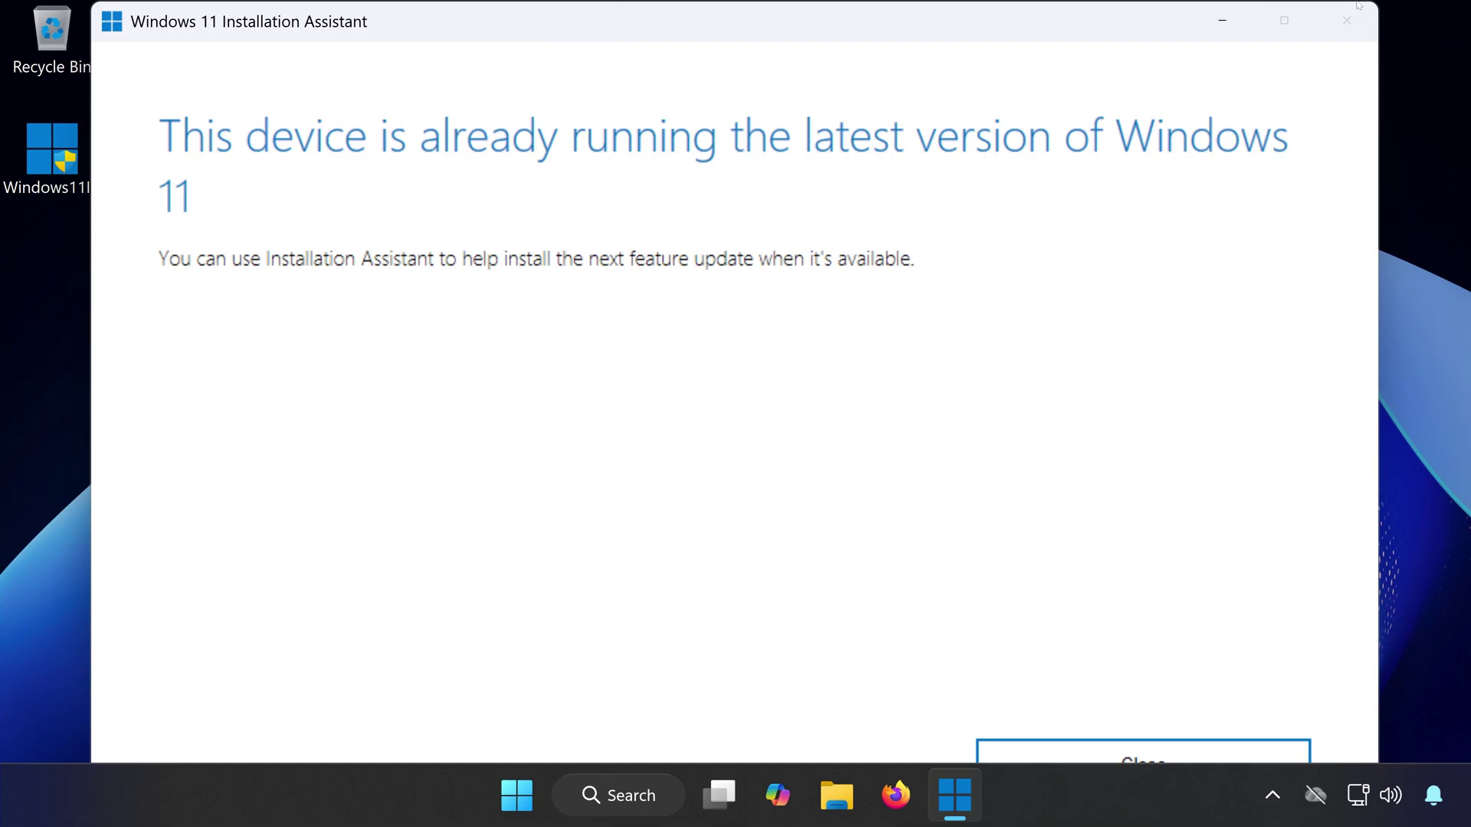
left_click(1084, 763)
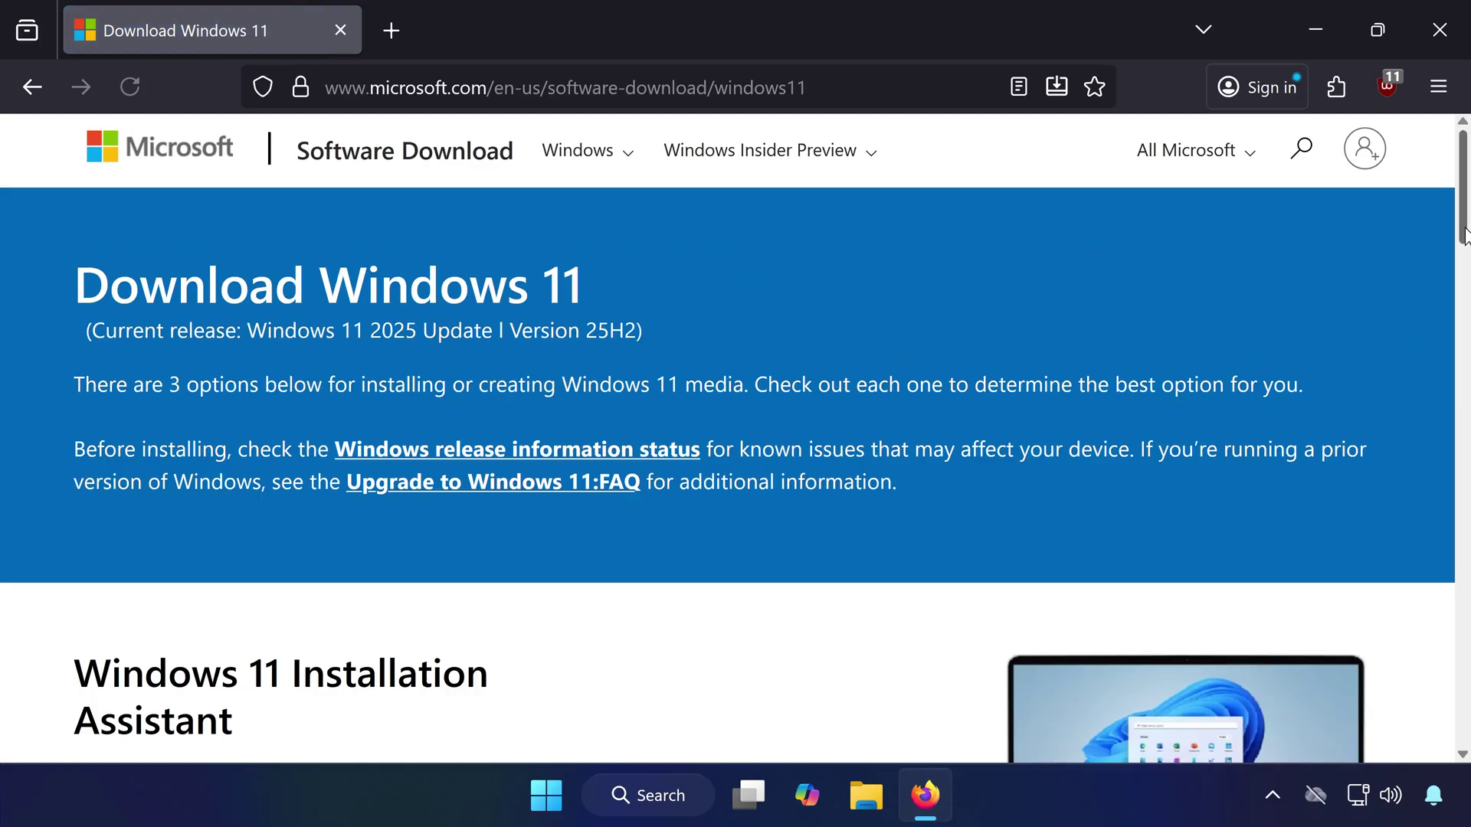
scroll(1465, 277, "down", 5)
scroll(1464, 334, "down", 6)
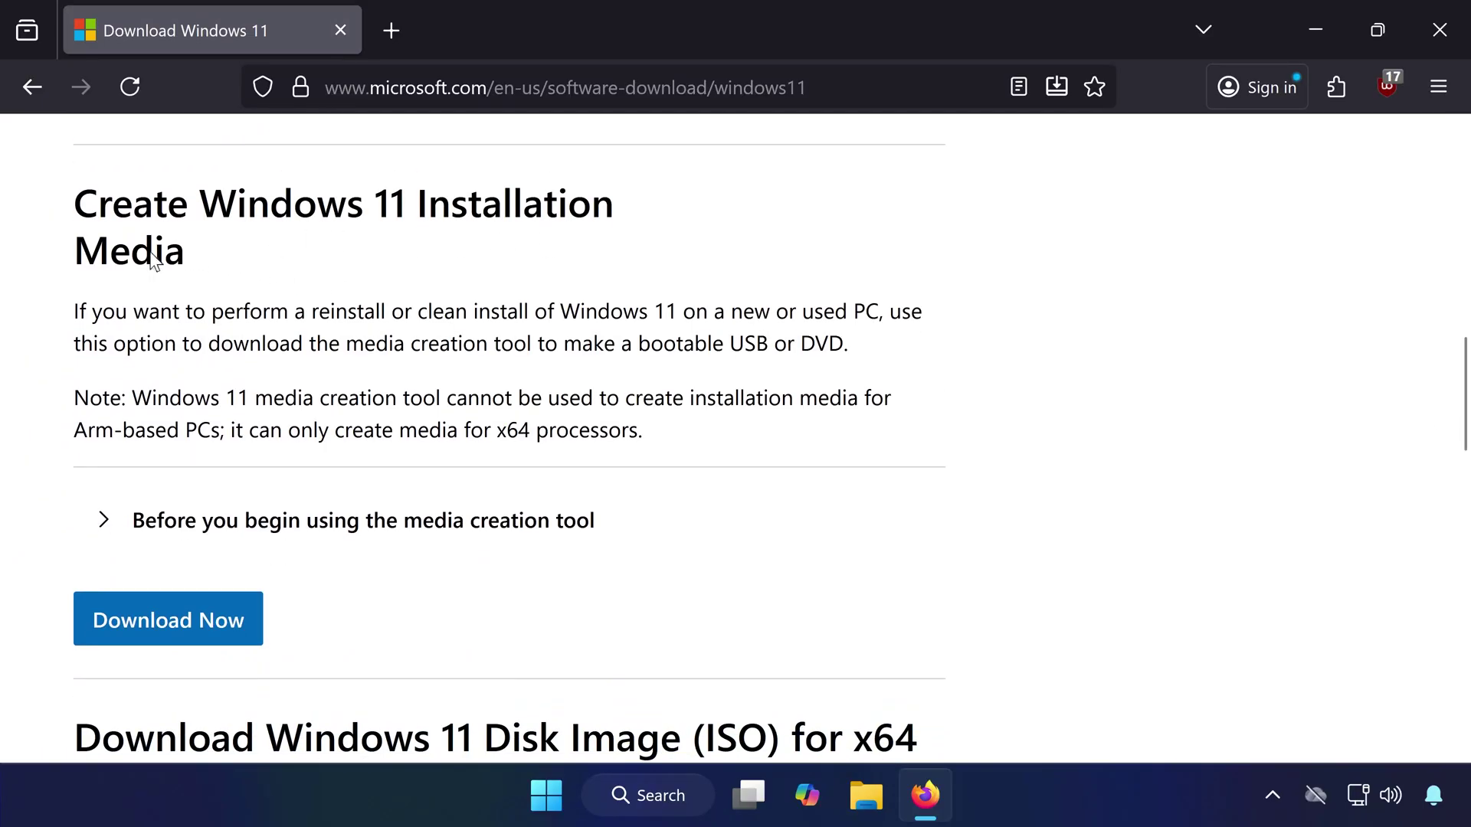
Step: Download MediaCreationTool.exe from the Create Windows 11 Installation Media section
left_click(204, 618)
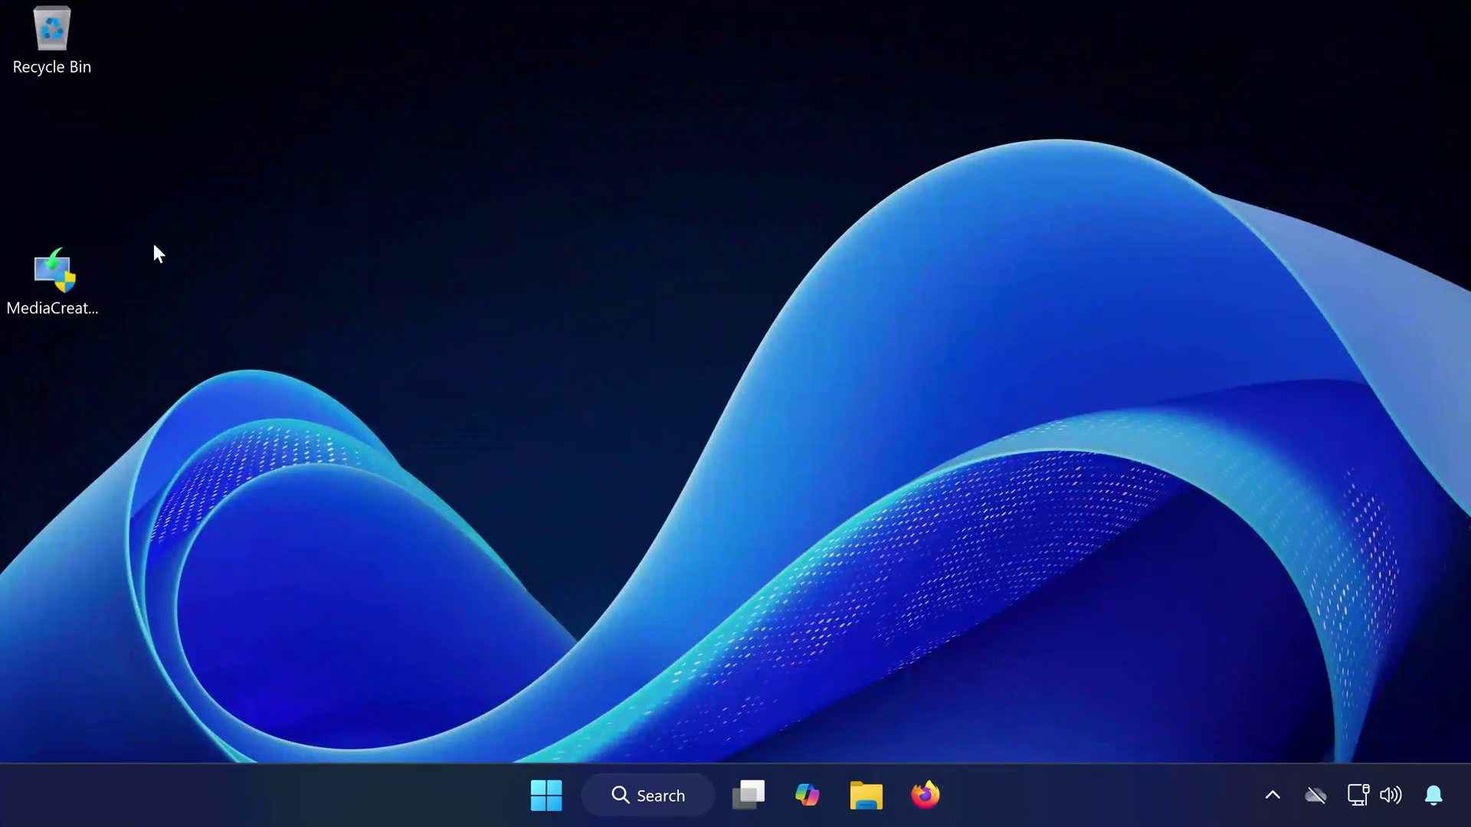
Step: Launch MediaCreationTool, accept its license, keep the recommended language and edition, and choose ISO file
double_click(51, 277)
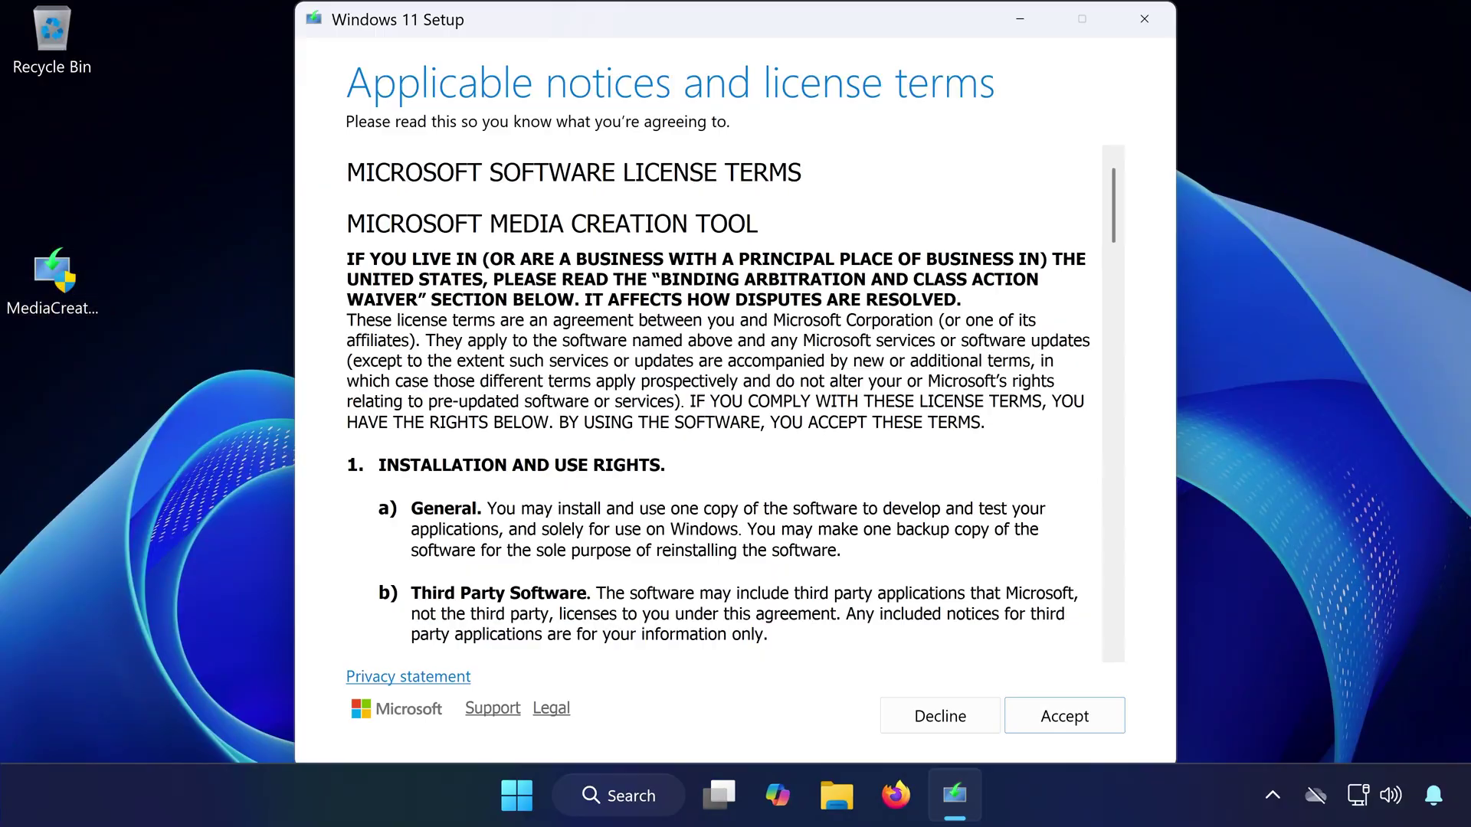
left_click(1062, 716)
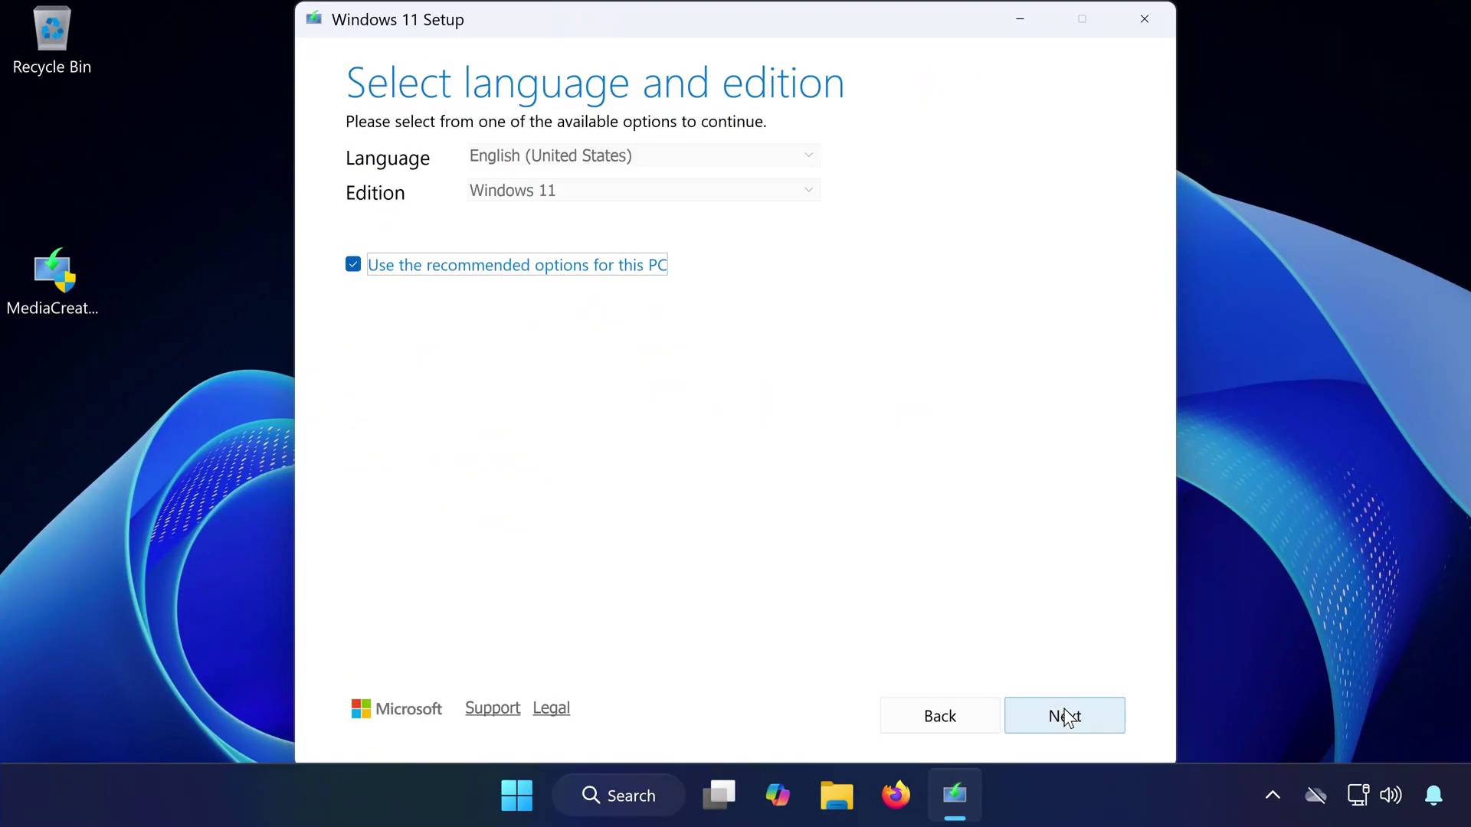
left_click(1070, 716)
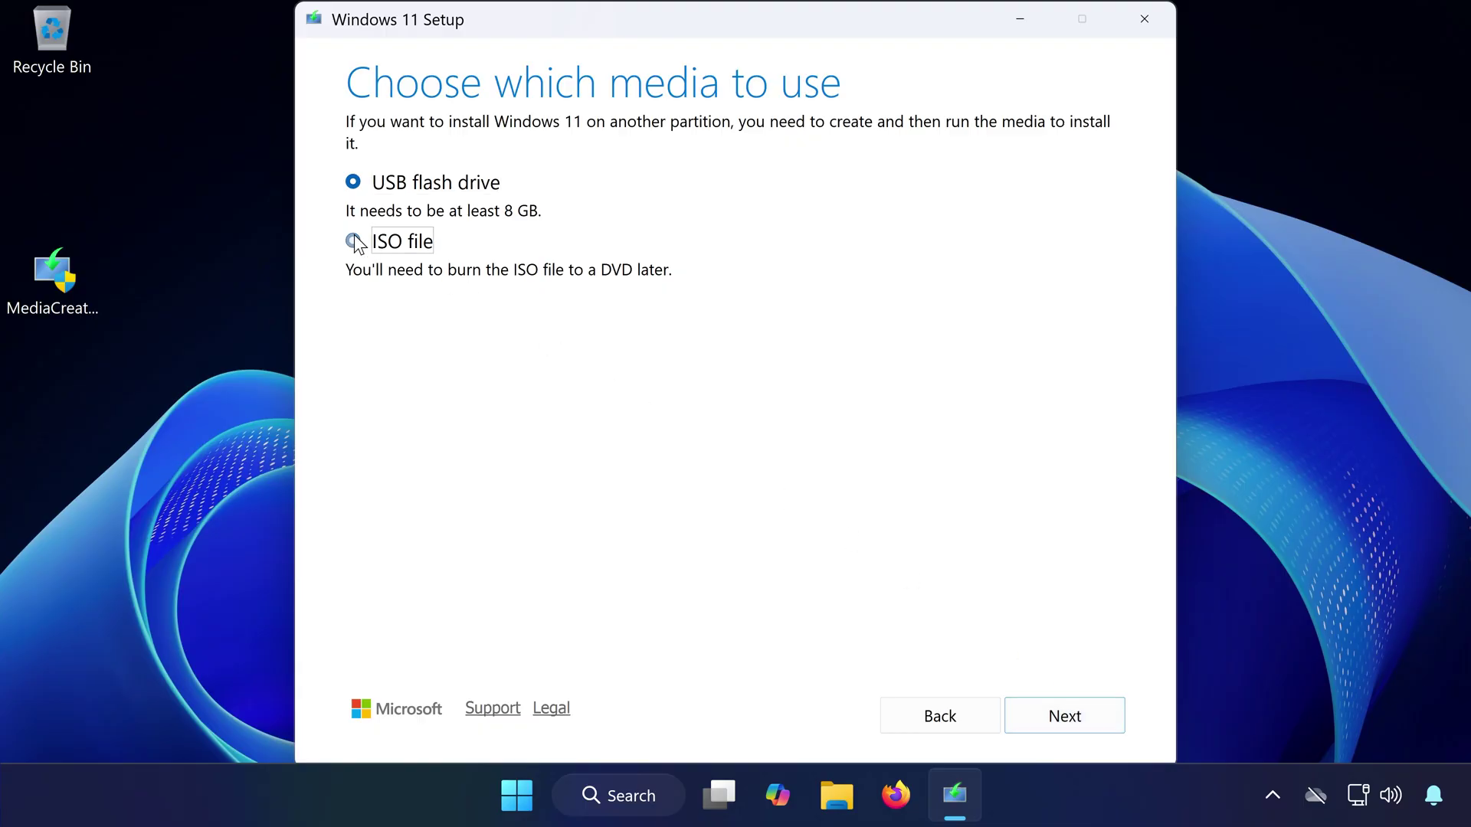
left_click(353, 240)
left_click(1059, 702)
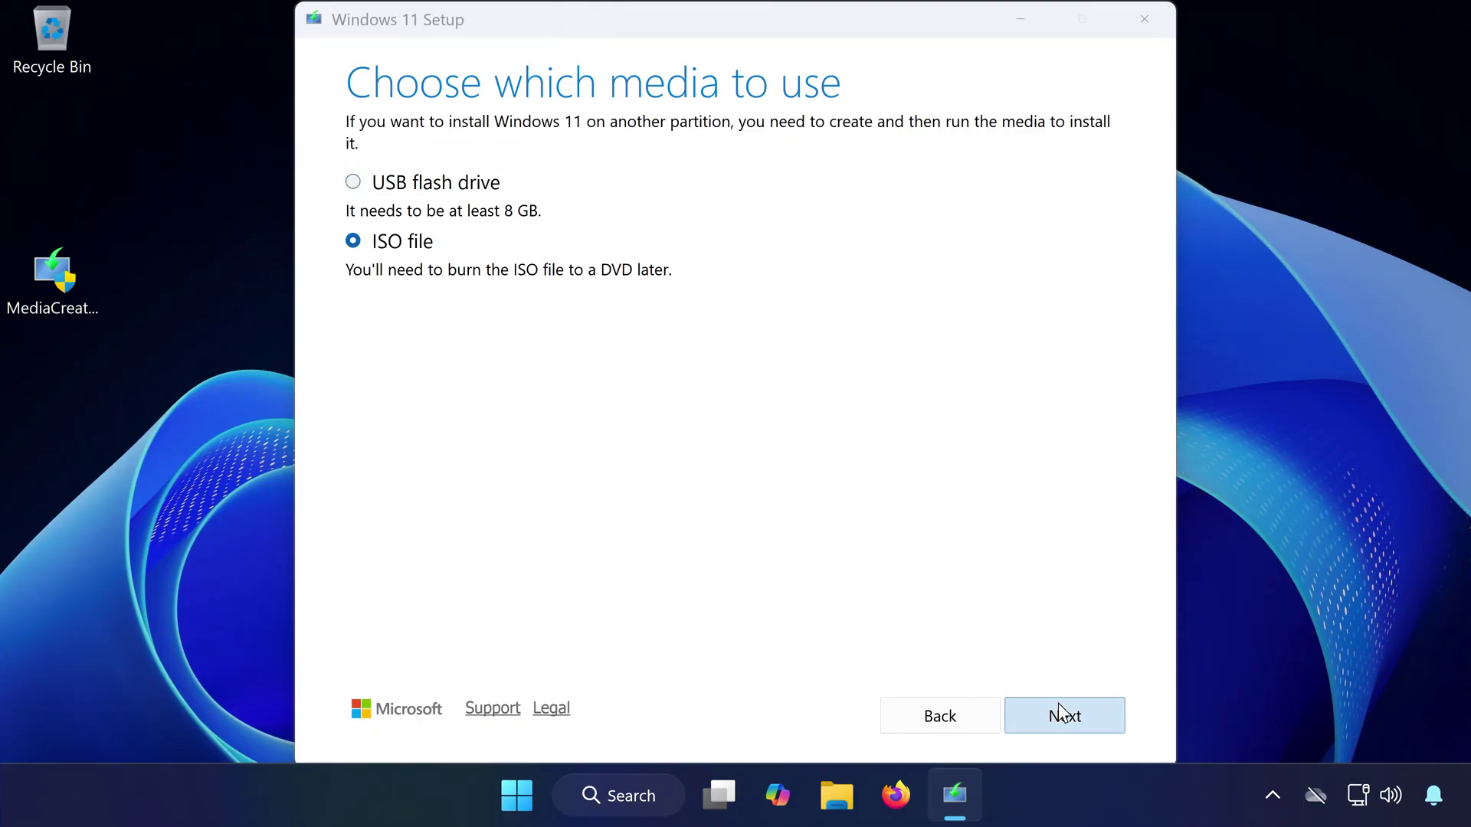
type("Windows 11 25h")
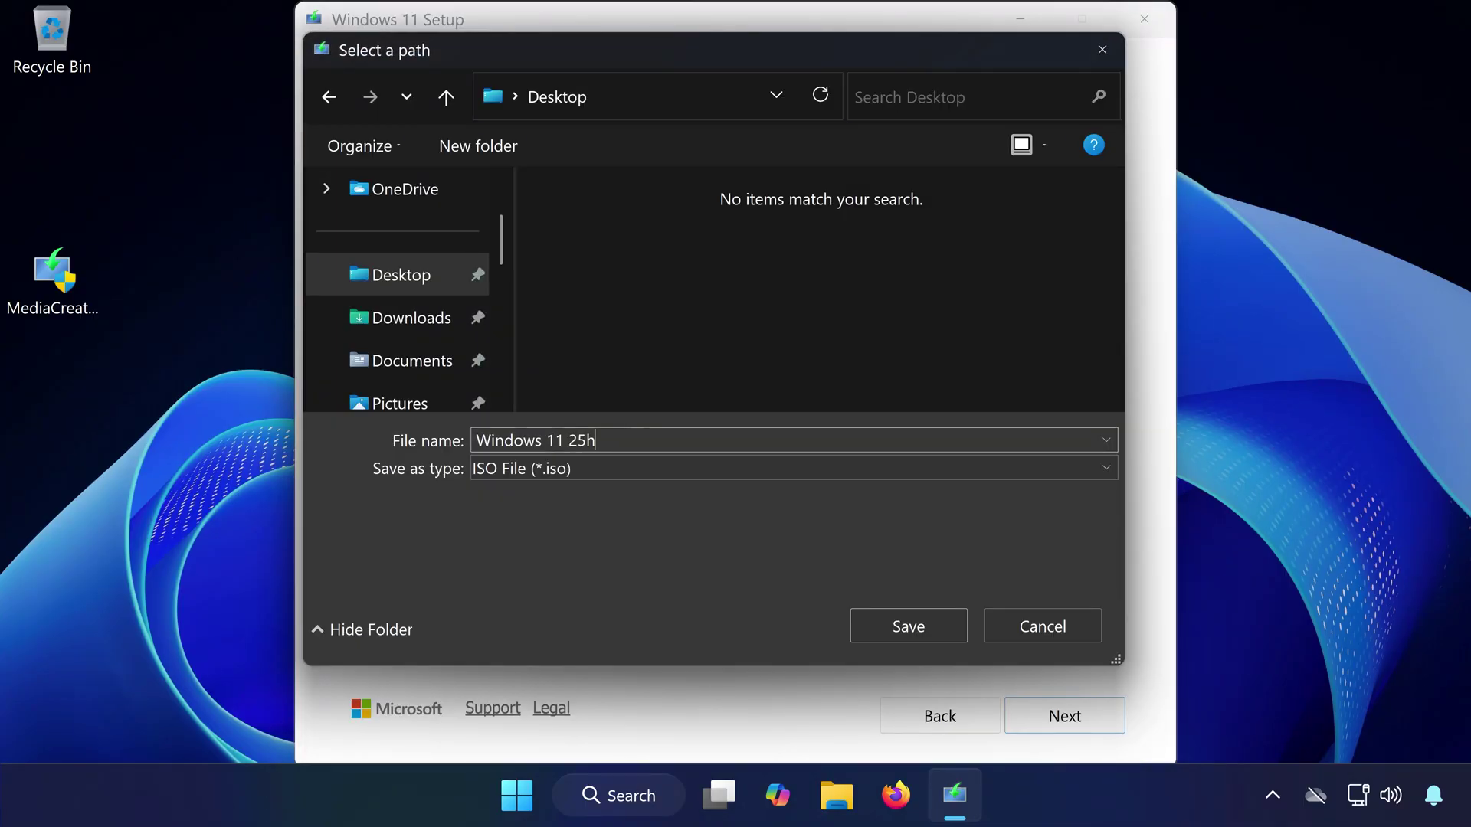
type("2")
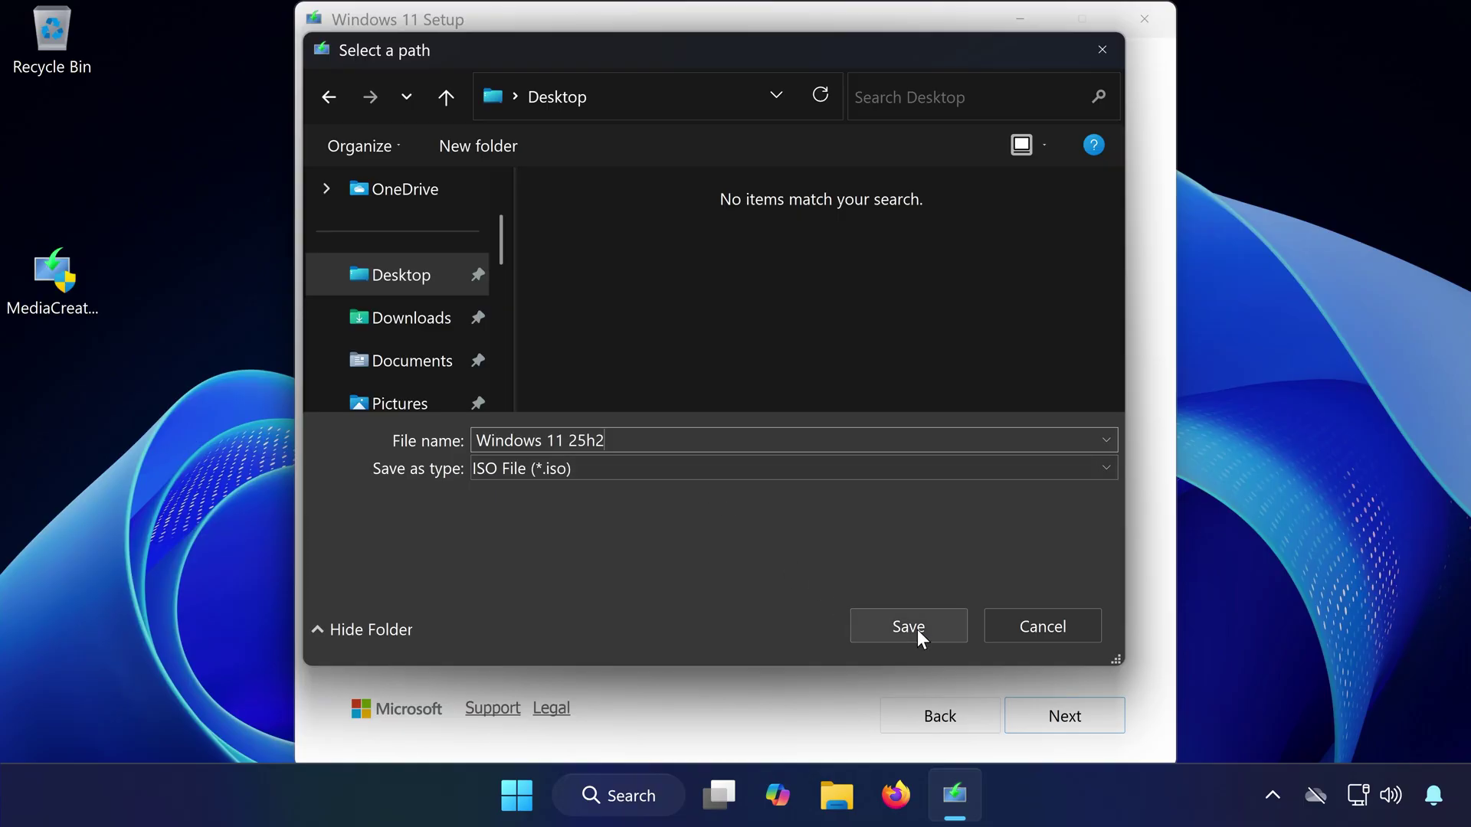
Step: Save the Windows 11 25H2 ISO to the desktop, then mount it and launch its setup
left_click(917, 629)
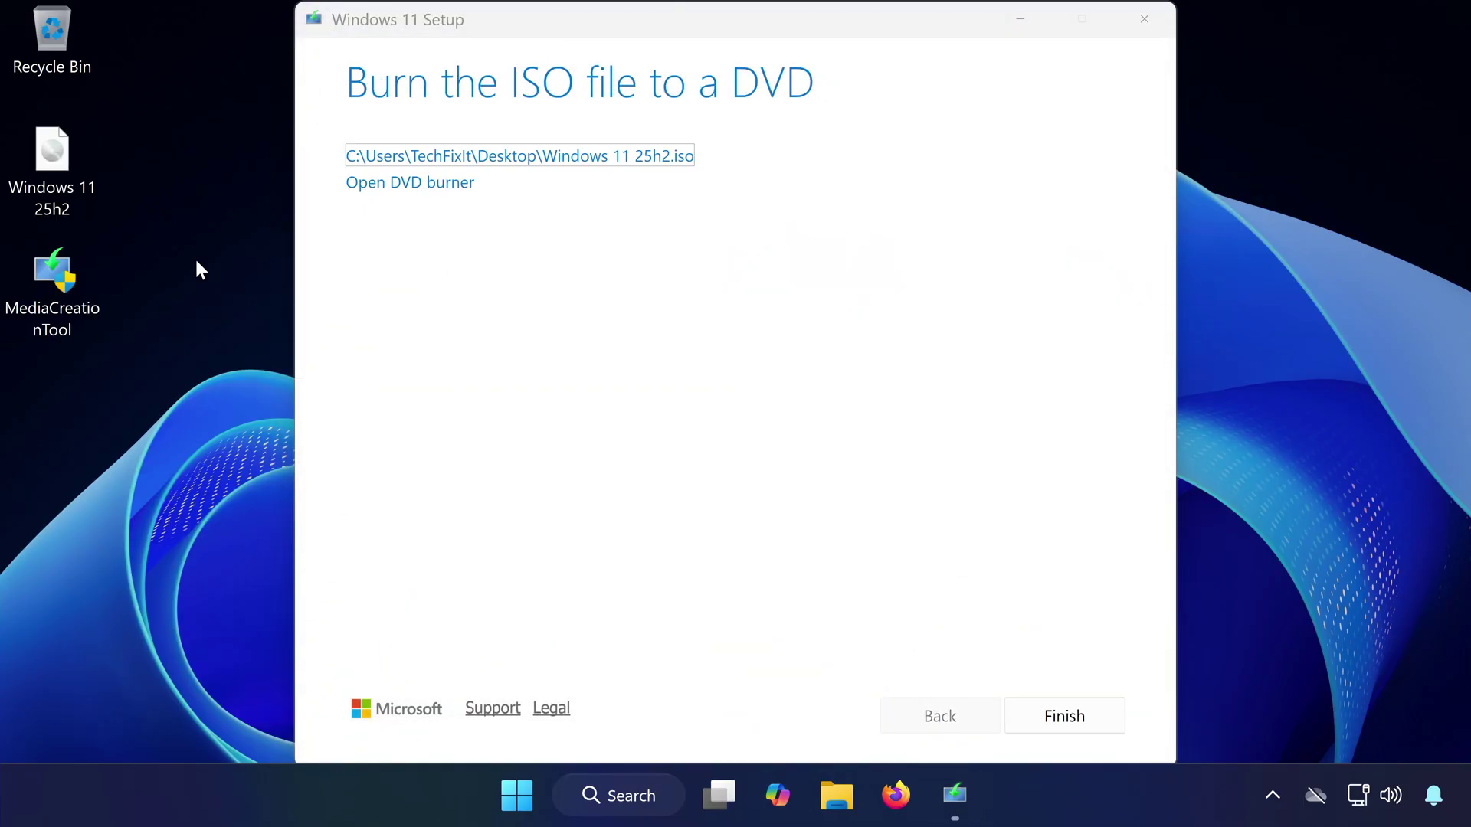
left_click(1052, 706)
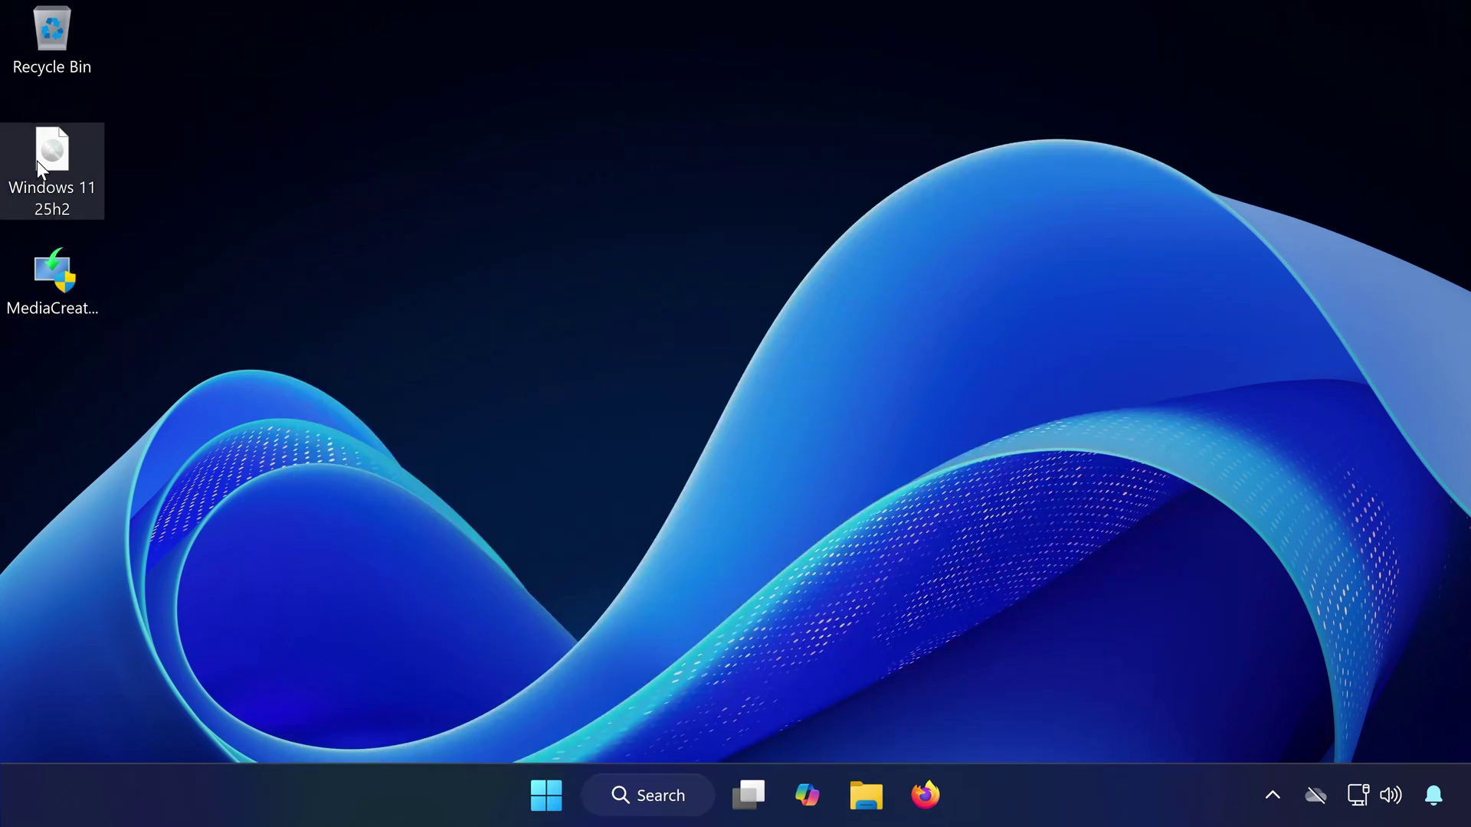
double_click(37, 161)
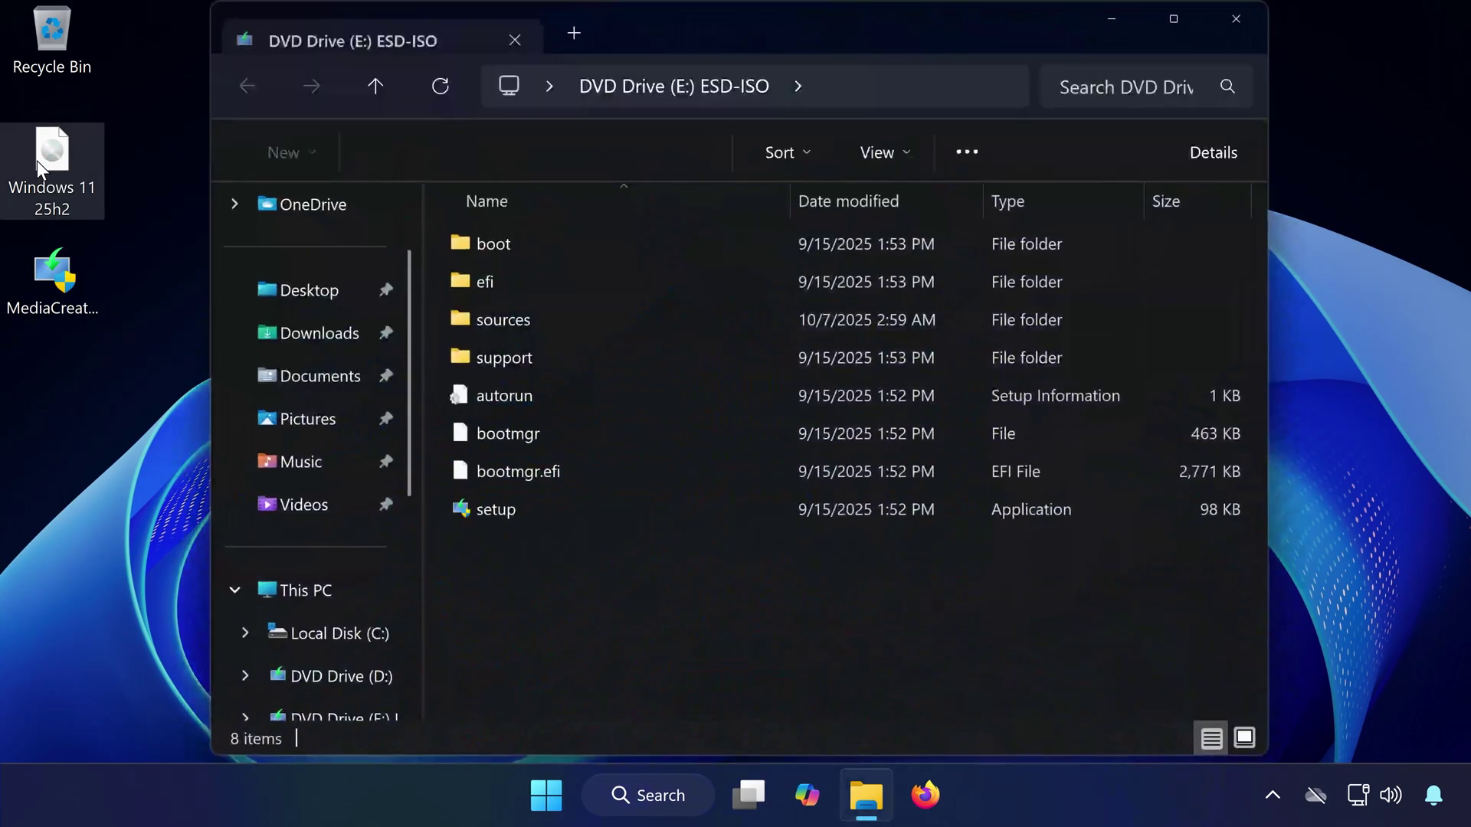
left_click(514, 509)
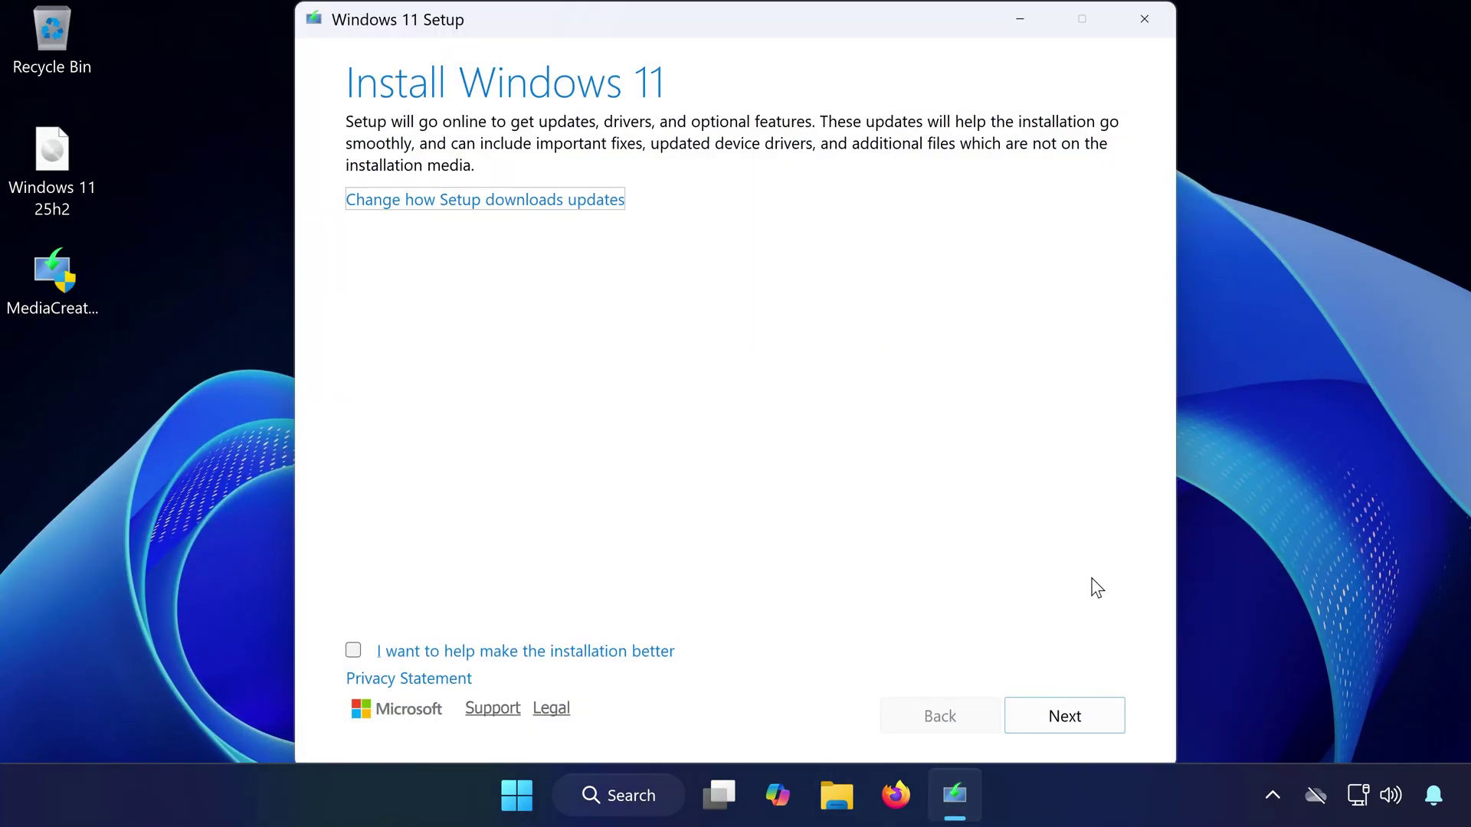
Step: Accept Windows 11 Setup's license, keep personal files and apps, and begin installing
left_click(1068, 716)
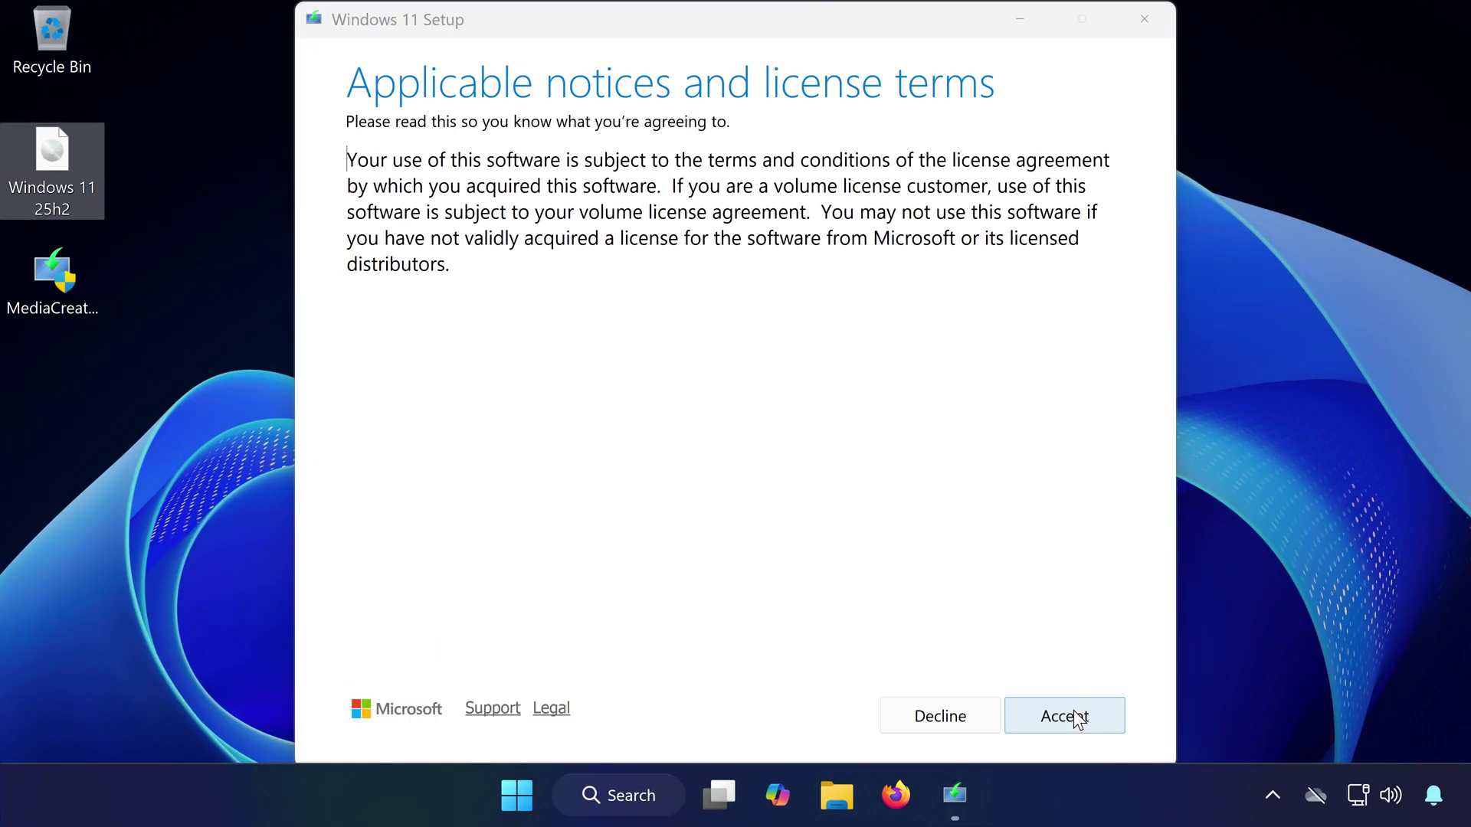
left_click(1077, 718)
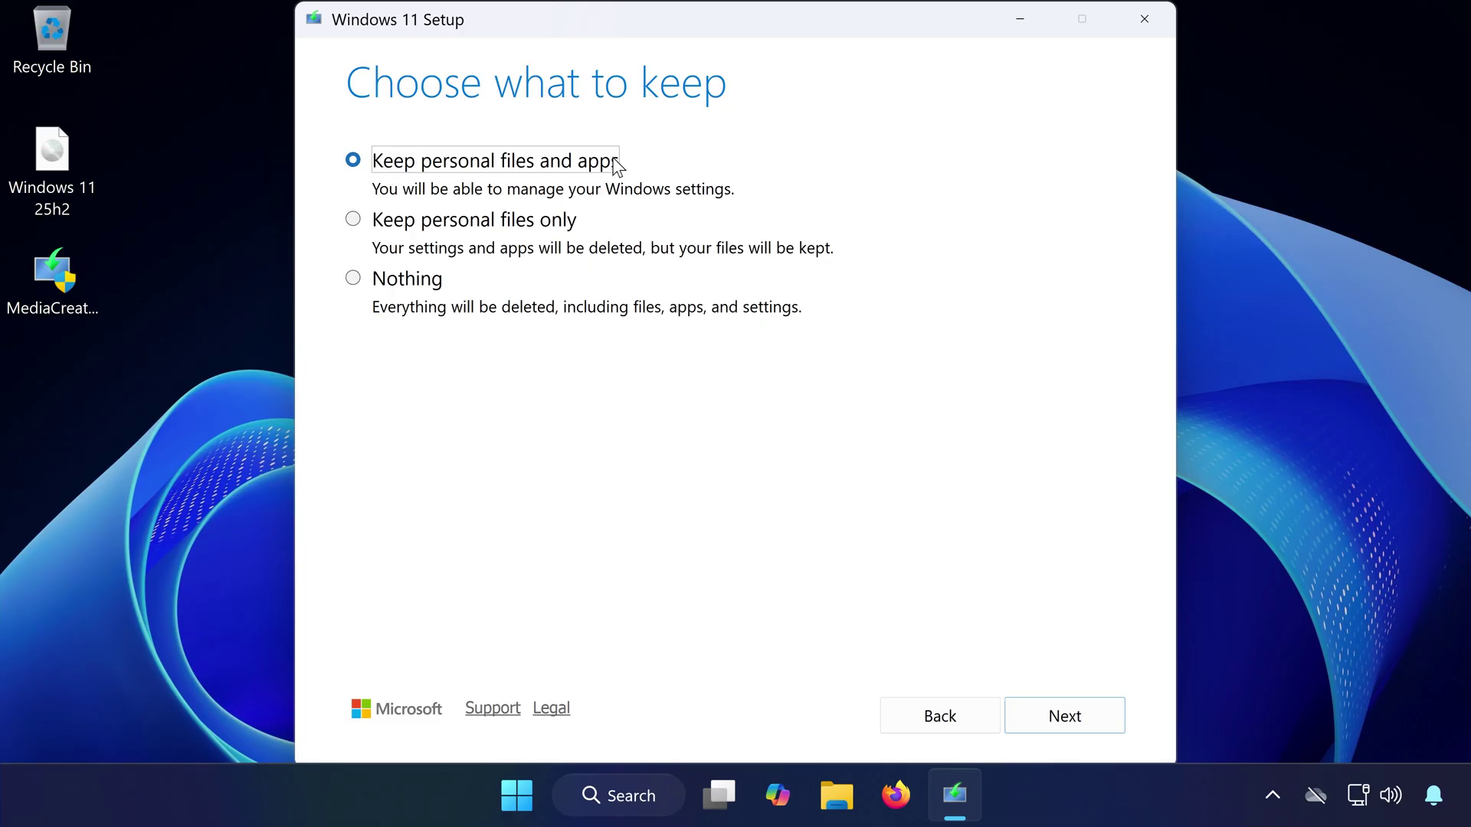
left_click(1085, 711)
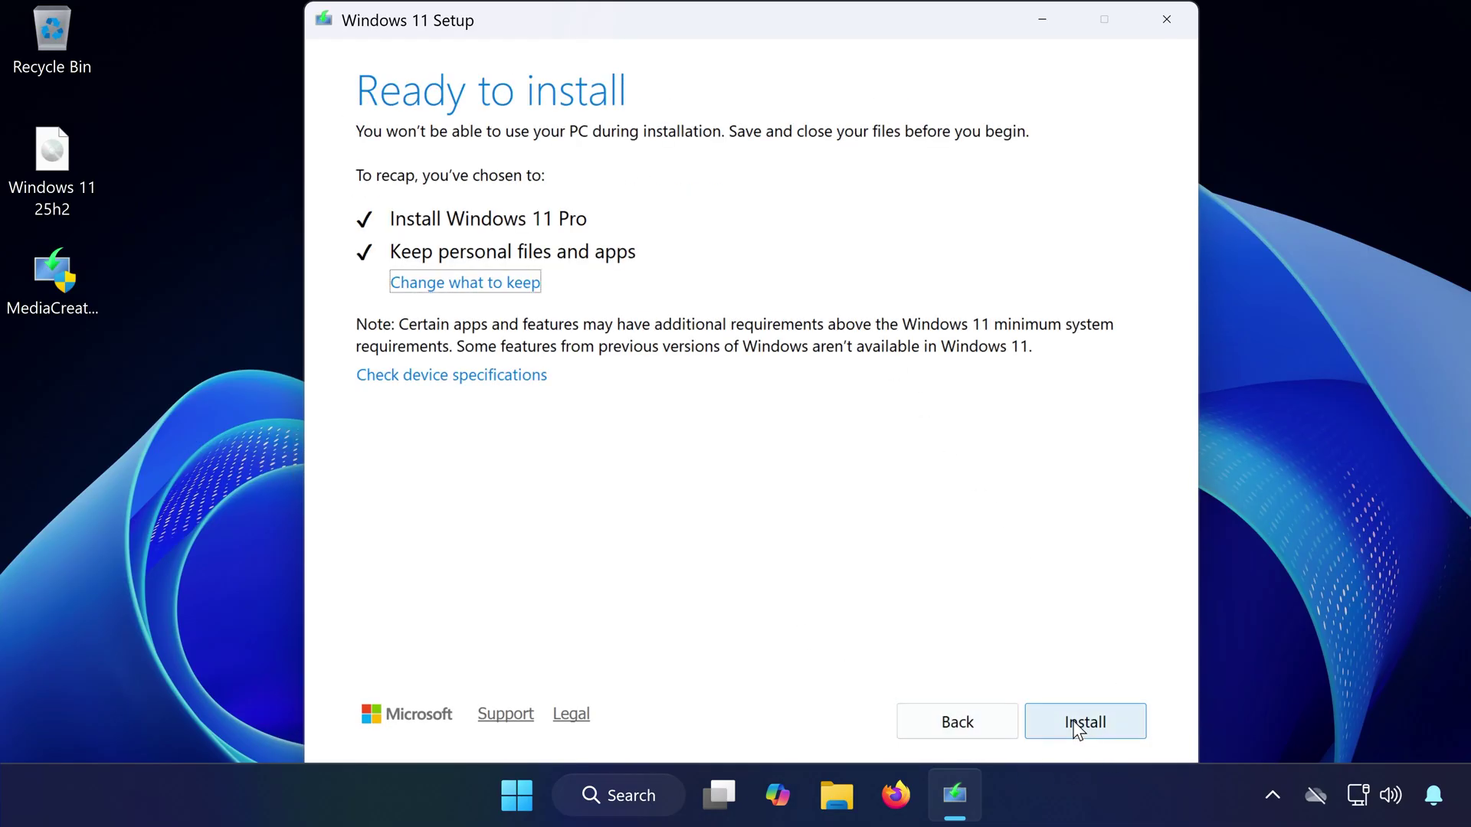
left_click(1078, 729)
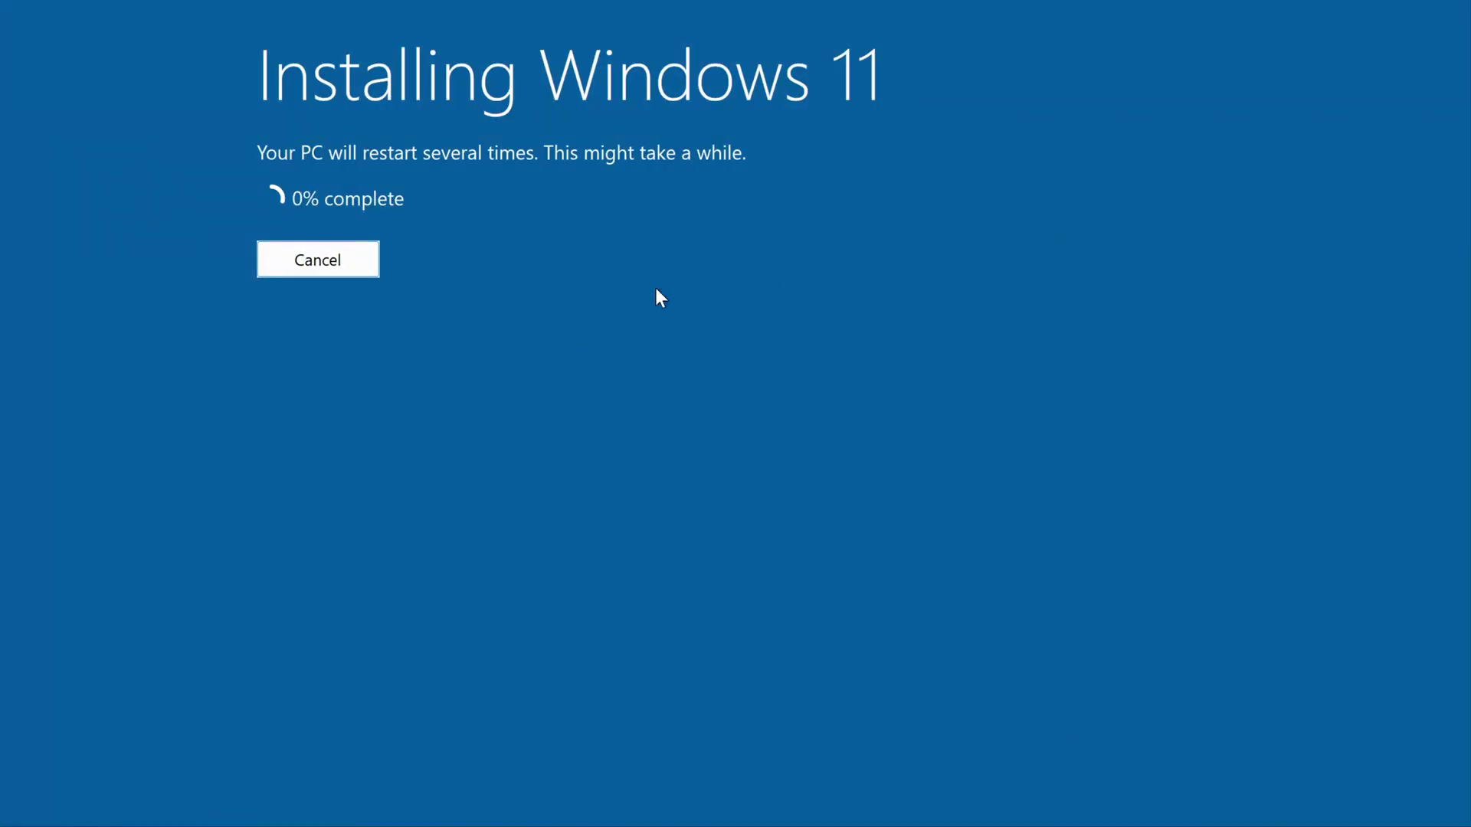